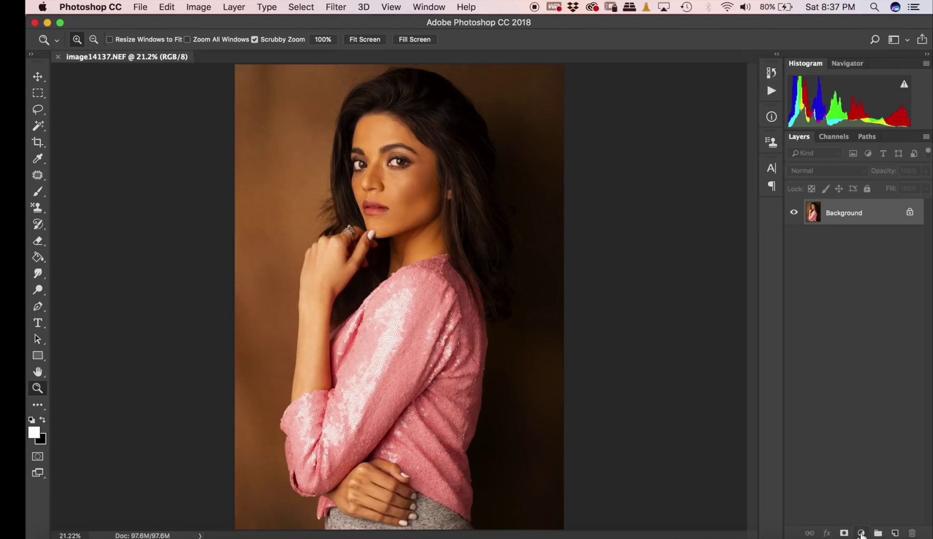
Add a Curves adjustment layer and set its gray point by sampling the grey jeans.
left_click(861, 533)
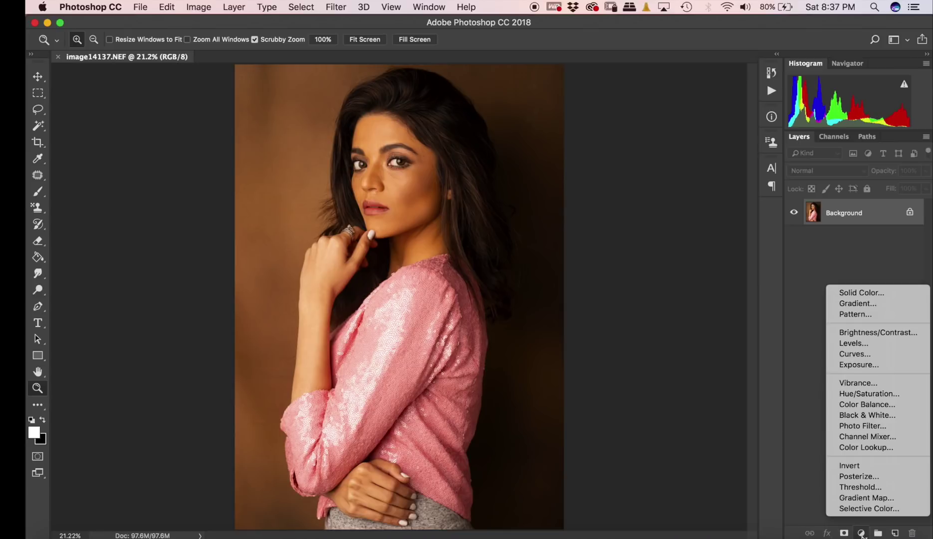
left_click(854, 354)
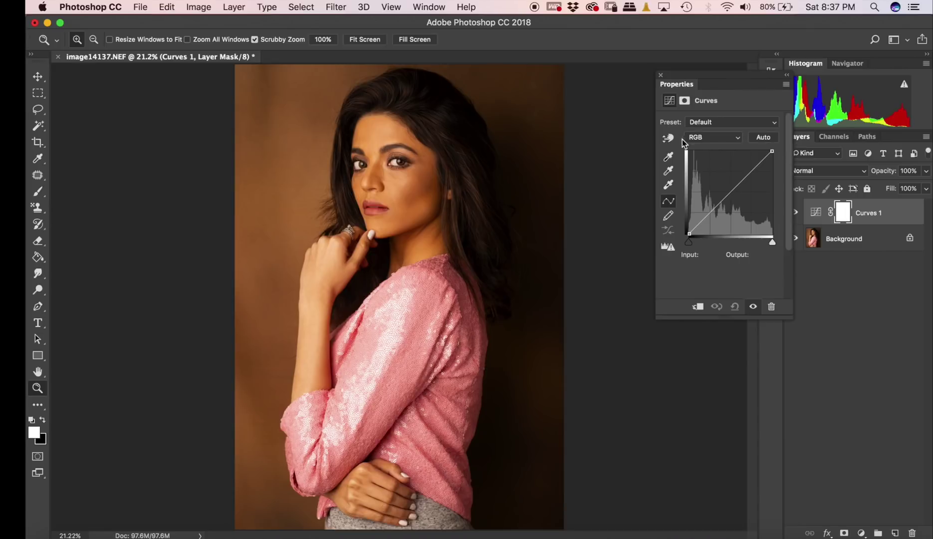
left_click(668, 171)
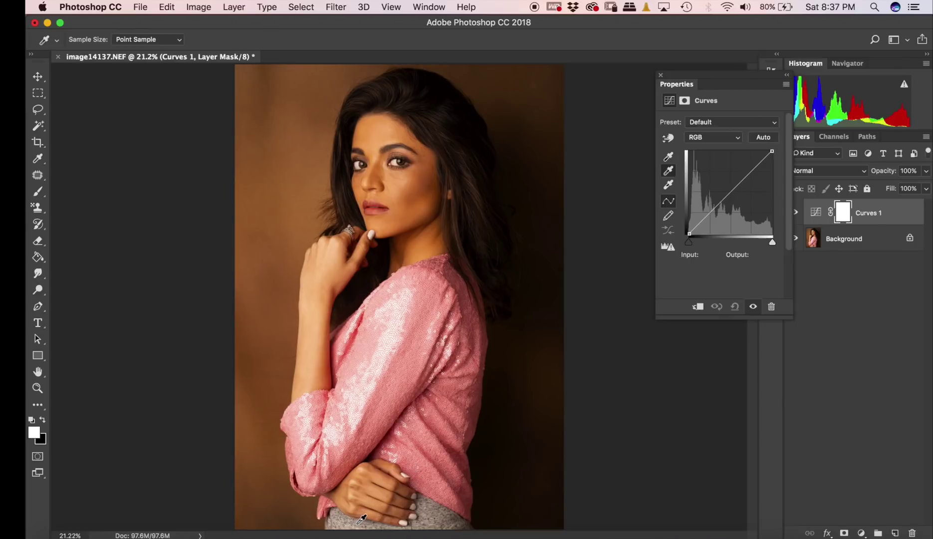
left_click(355, 521)
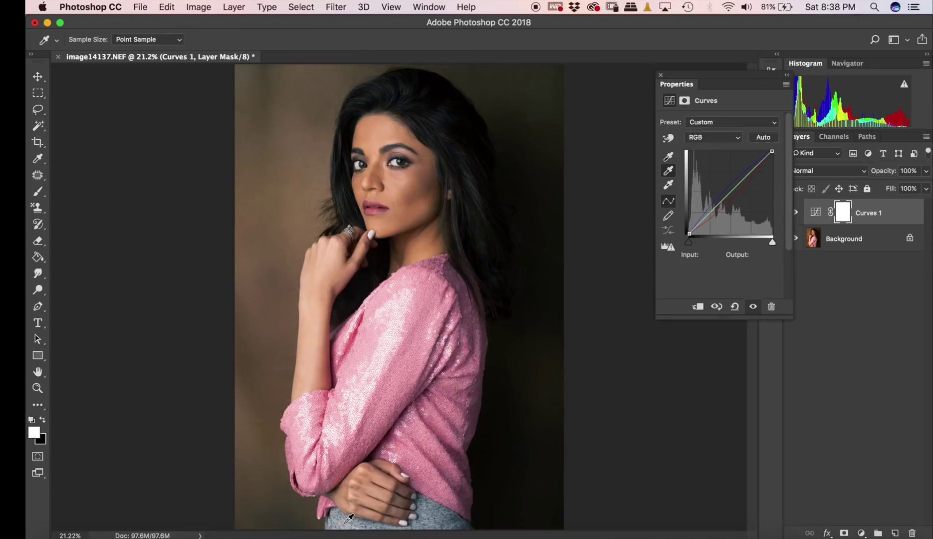
left_click(346, 518)
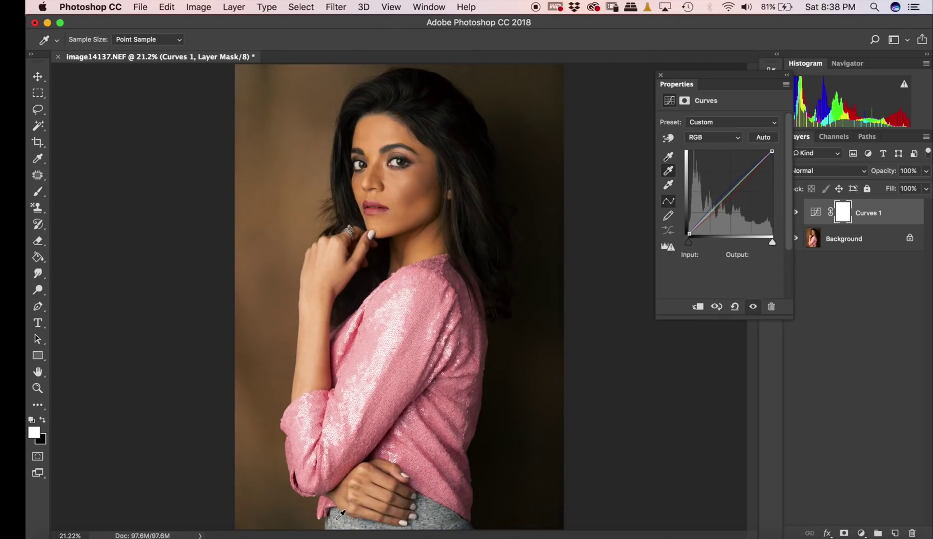
left_click(344, 514)
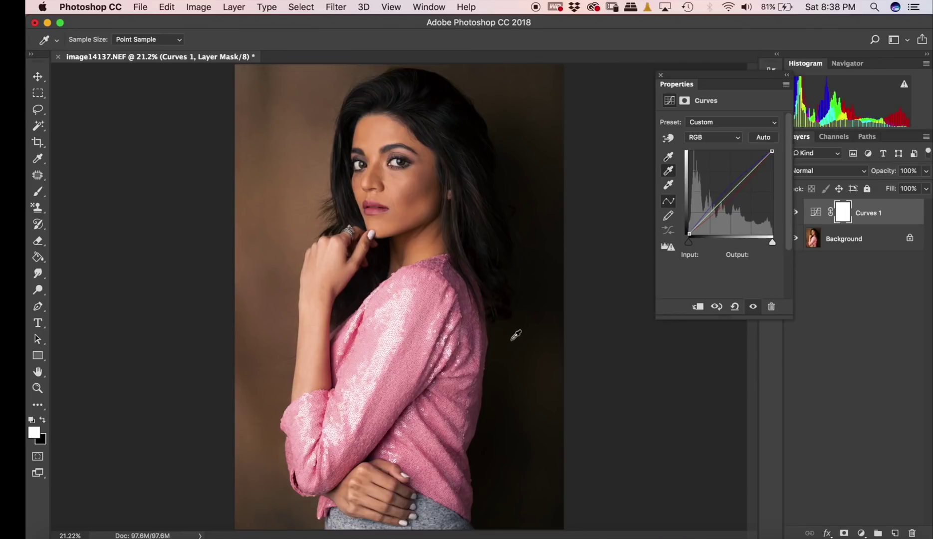
Toggle the Curves correction off and on to compare before and after.
left_click(661, 76)
left_click(795, 213)
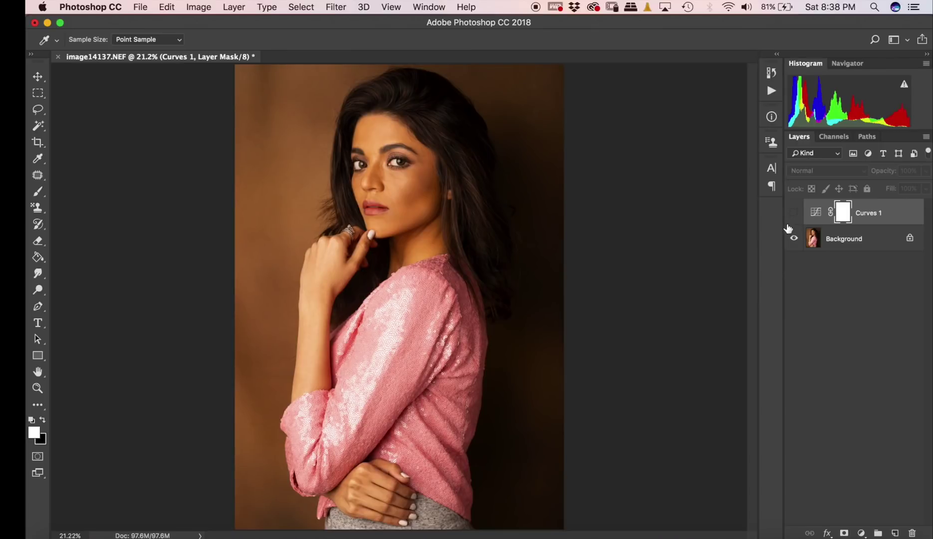
left_click(793, 213)
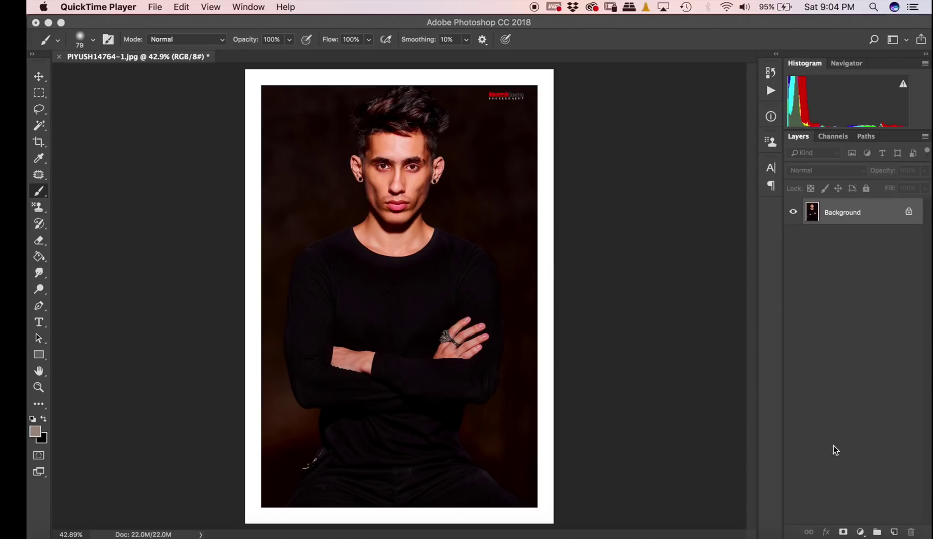
Add a Solid Color fill layer in 50% grey, 808080.
left_click(860, 531)
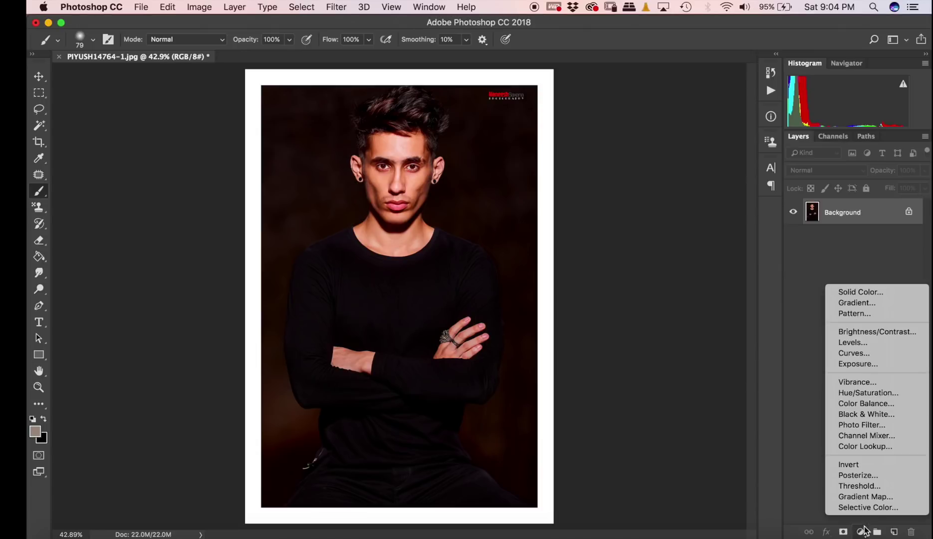
left_click(859, 291)
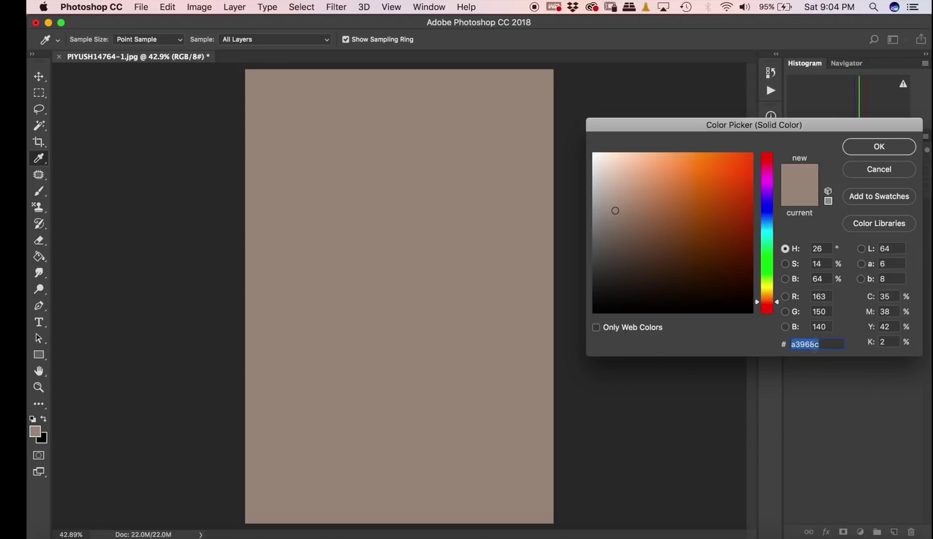
type("808080")
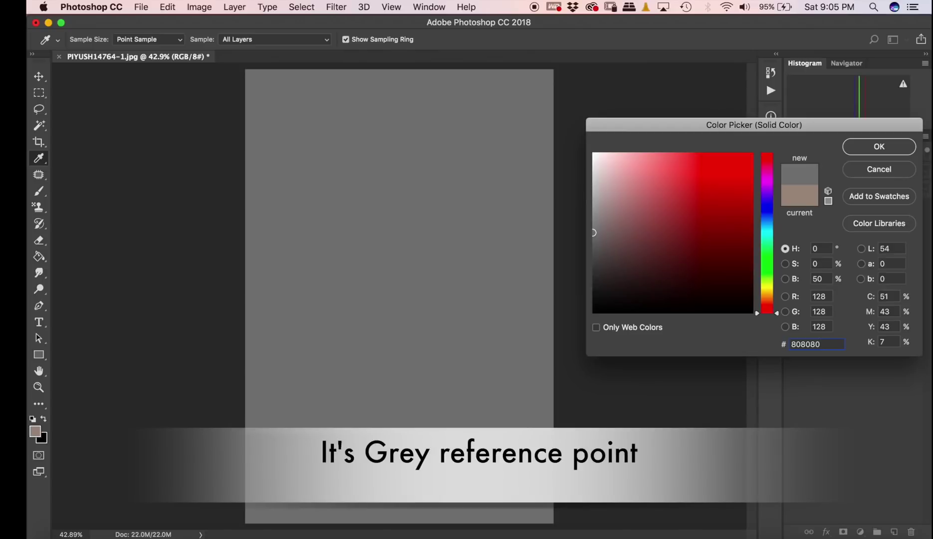
key("Return")
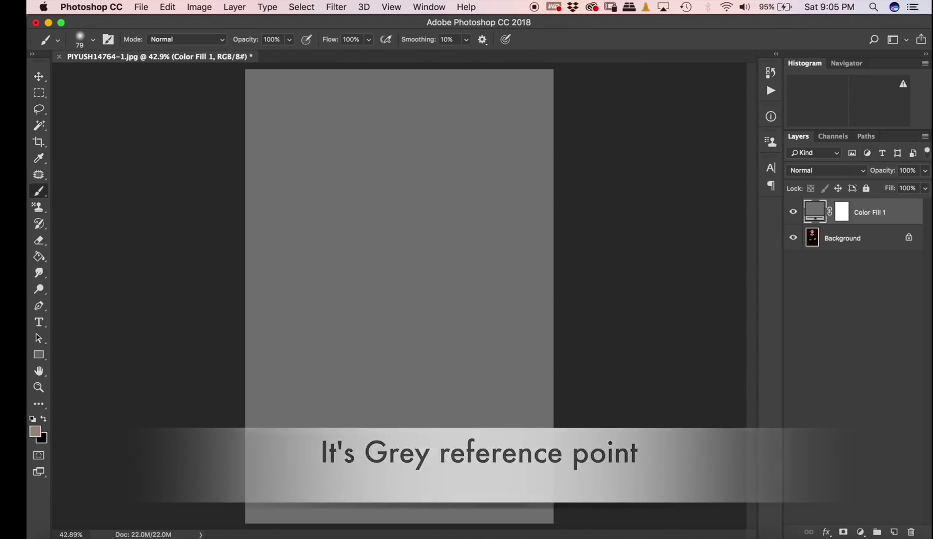
Set the grey fill layer to Difference blending and add an empty layer above.
left_click(826, 170)
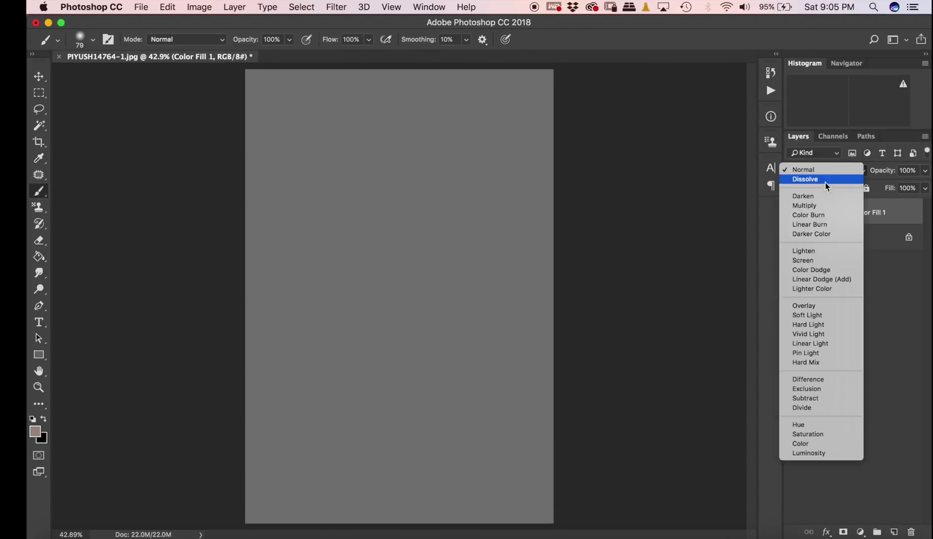
left_click(814, 381)
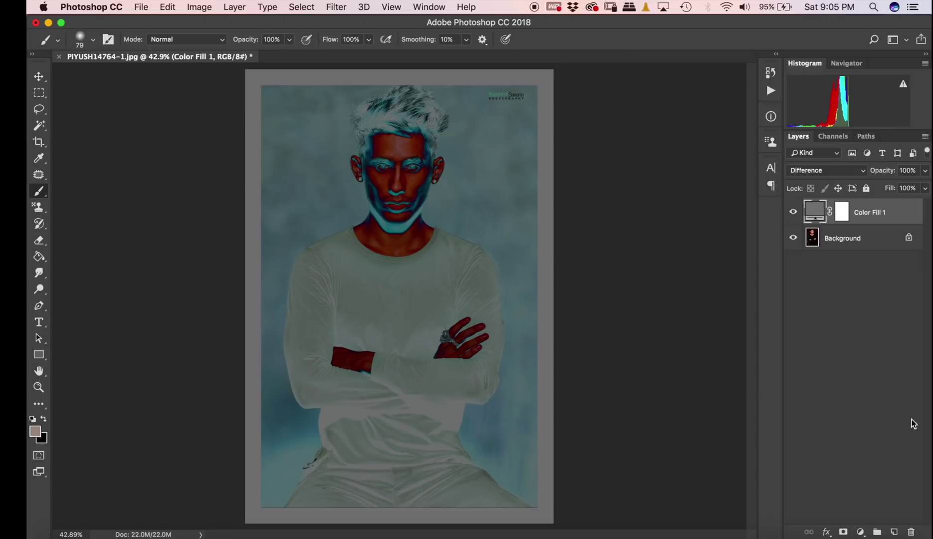
left_click(894, 532)
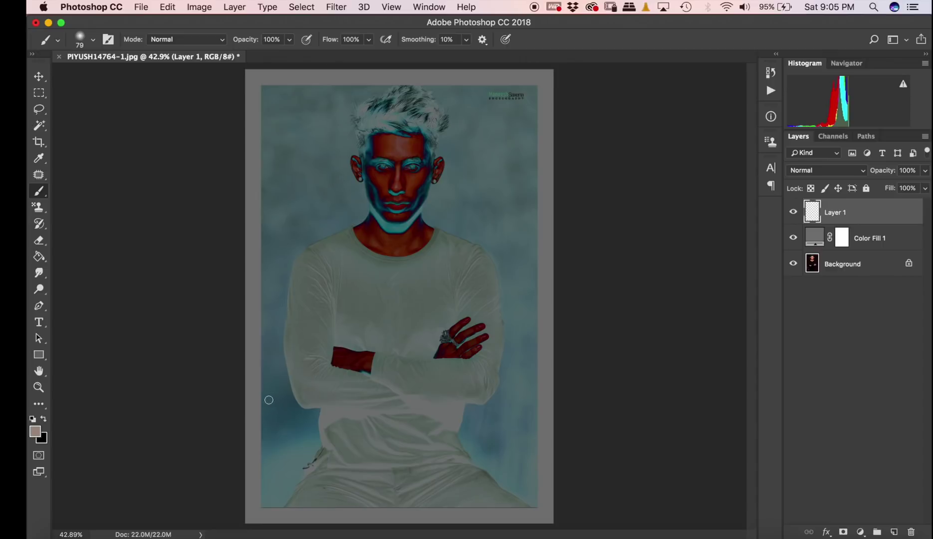
Circle the neutral spot in the lower-left backdrop and delete the grey Difference fill layer.
mouse_move(271, 399)
left_mouse_down()
mouse_move(308, 418)
mouse_move(272, 402)
left_mouse_up()
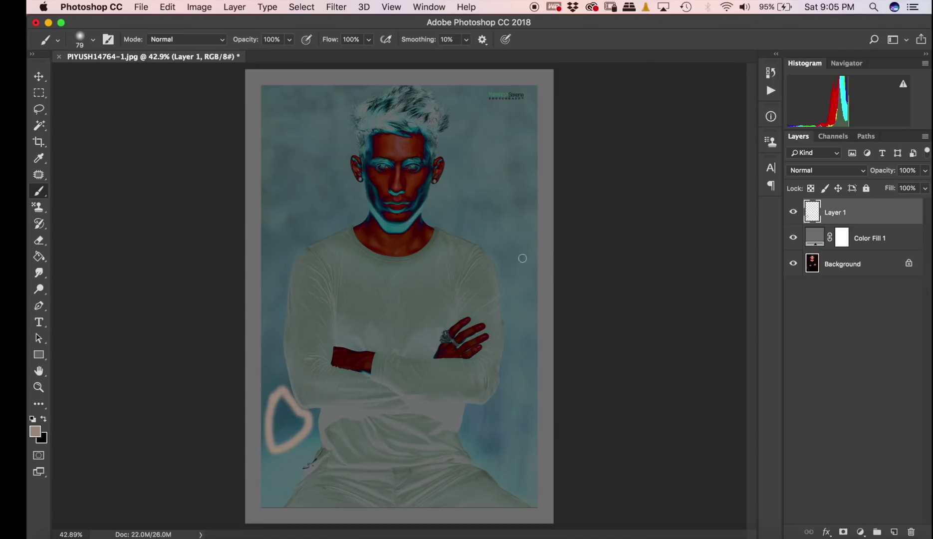
left_click_drag(824, 239, 911, 532)
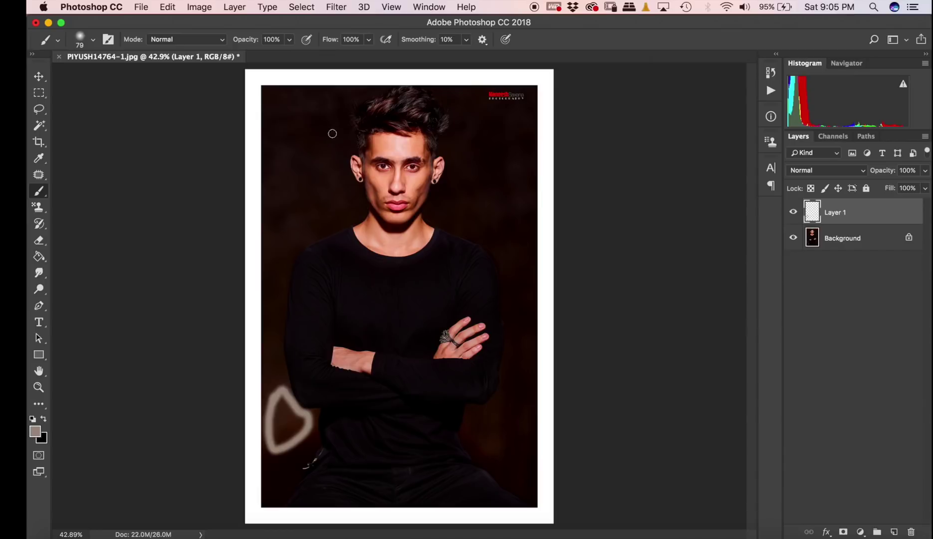
left_click(860, 531)
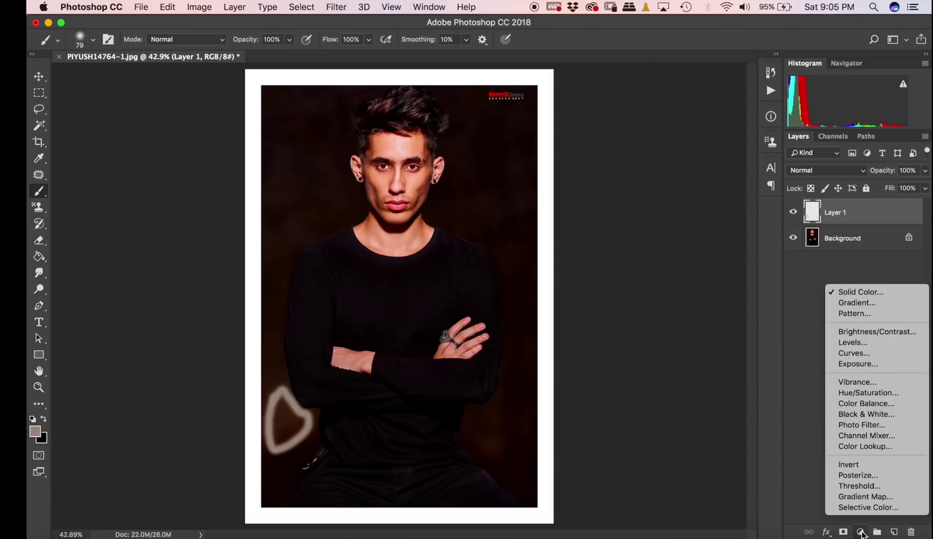
Add a Curves layer and set its gray point from inside the painted outline.
left_click(850, 356)
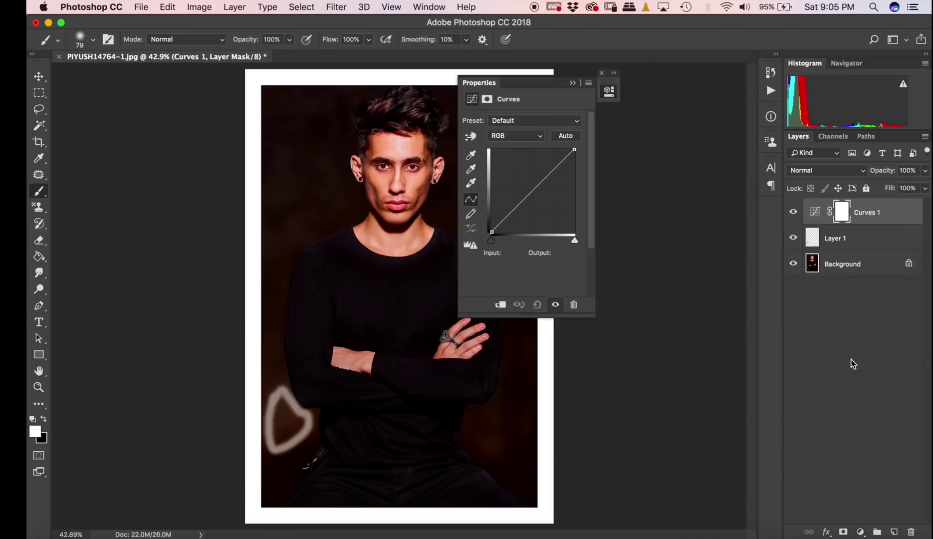
left_click(471, 170)
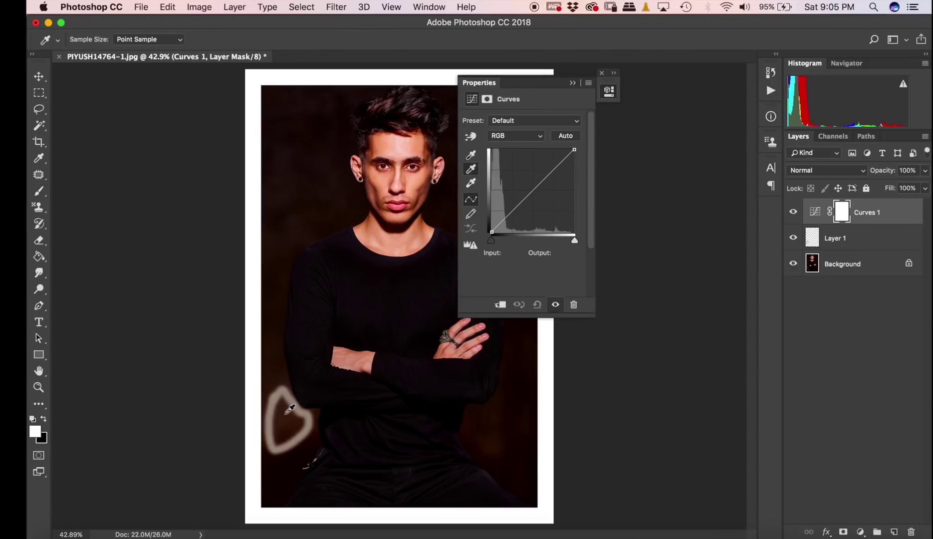
left_click(572, 83)
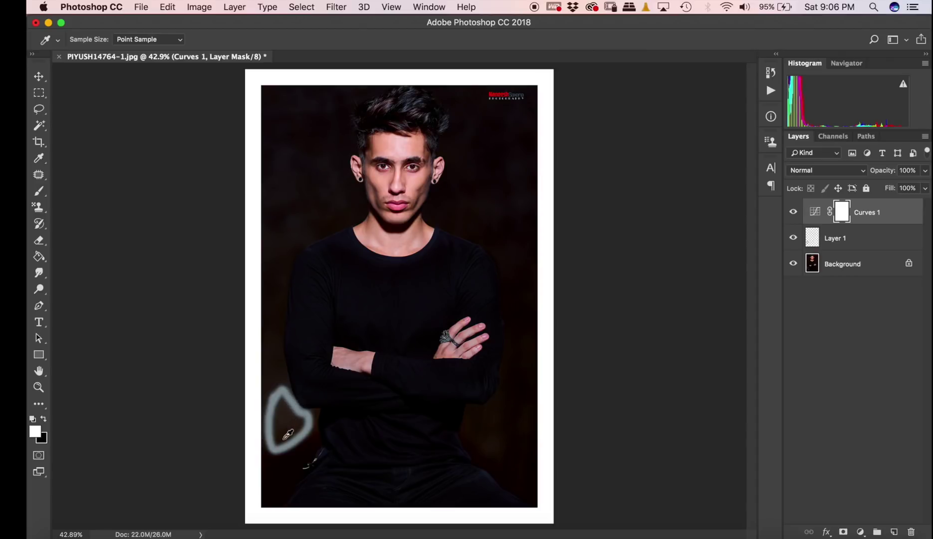
left_click(288, 412)
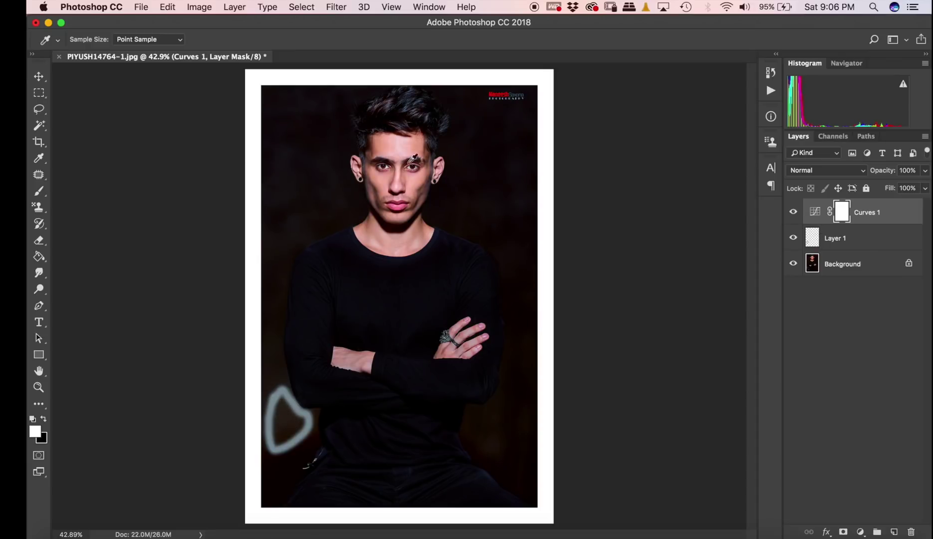
Compare Curves 1 on and off, then delete Layer 1 holding the outline.
left_click(794, 212)
left_click(793, 212)
left_click_drag(831, 244, 912, 517)
key("b")
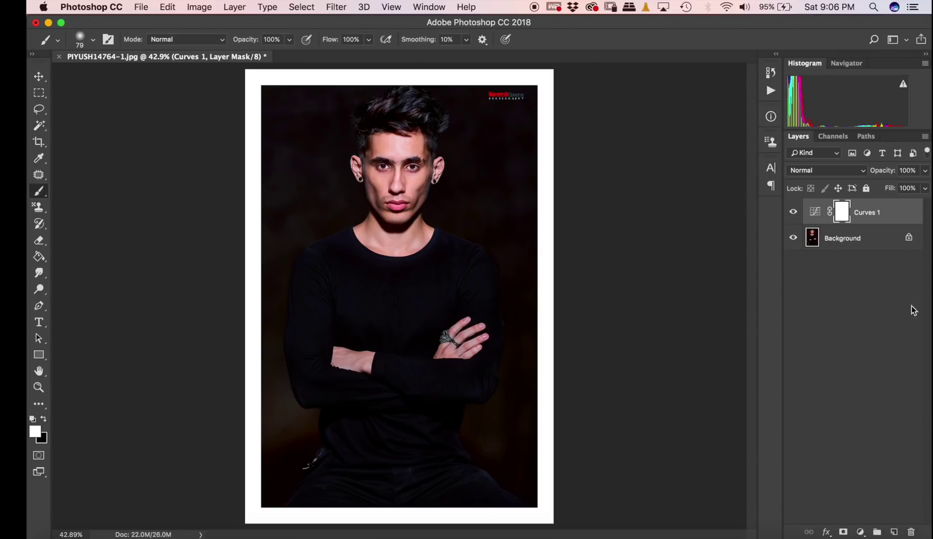